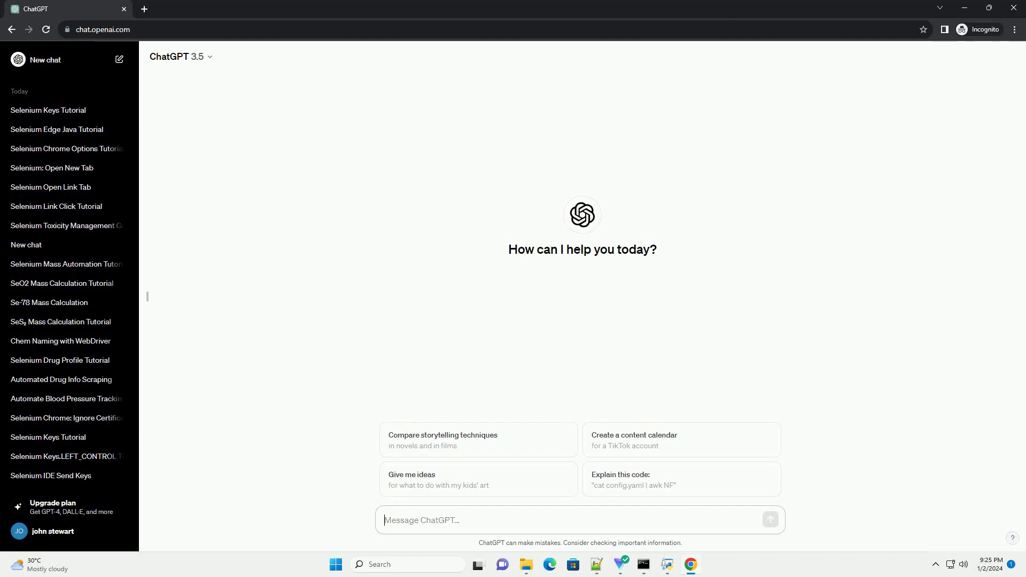
{"action": "type", "text": "write an informative tutorial about selenium chrome options java with code example"}
Send ChatGPT the request for an informative Selenium ChromeOptions Java tutorial with a code example
{"action": "key", "text": "Return"}
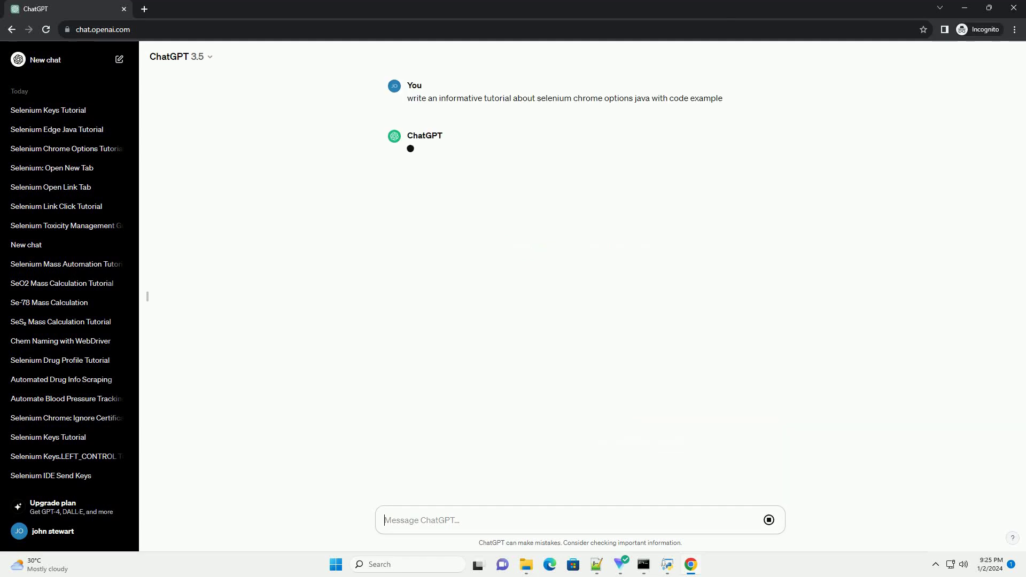